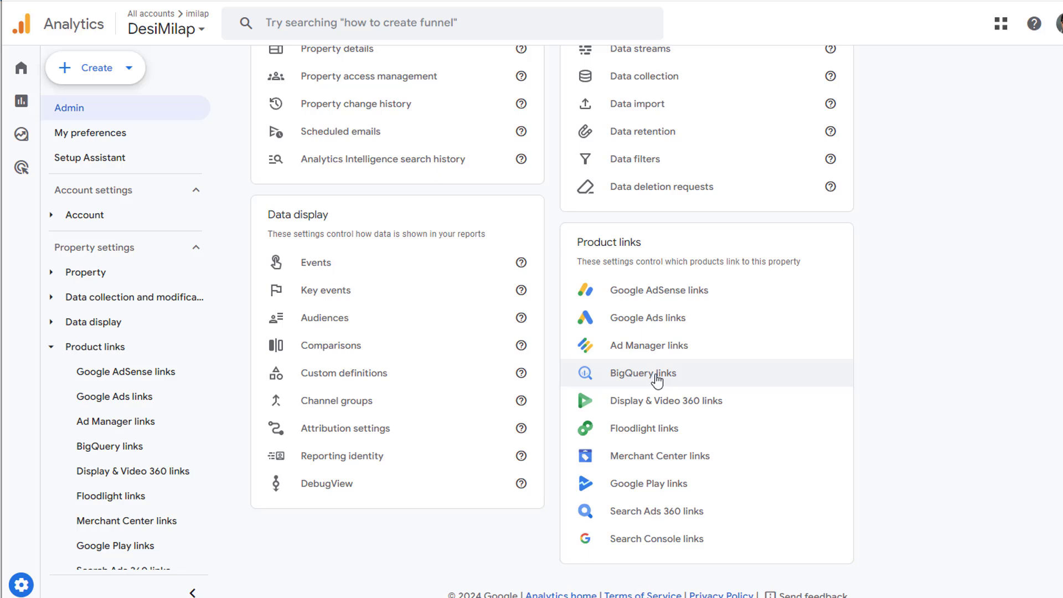
- Open the BigQuery links settings of the DesiMilap property, and open BigQuery in Google Cloud under Optizent Test Project
left_click(657, 381)
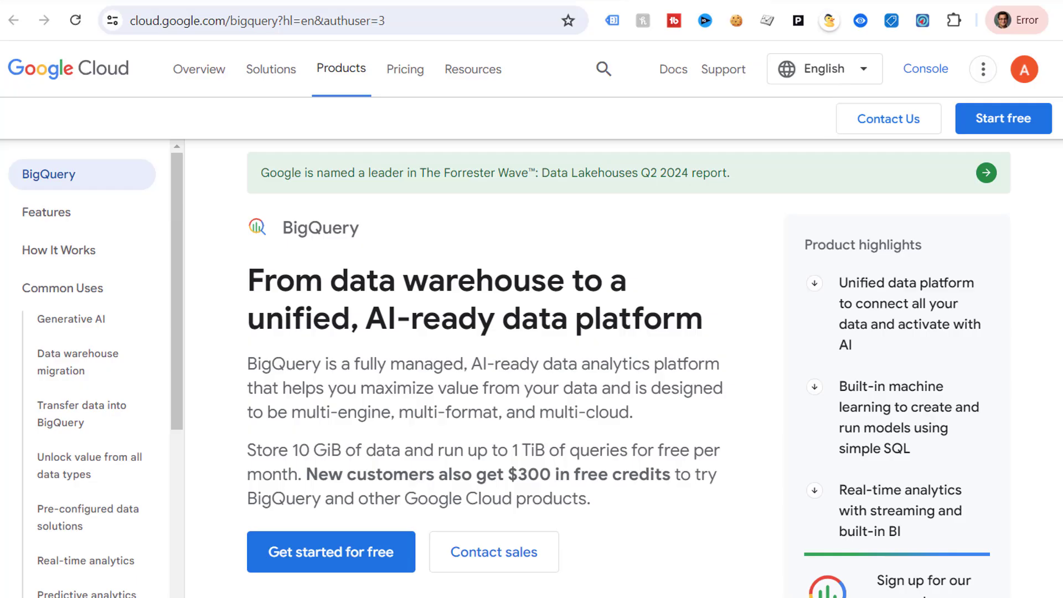
mouse_move(770, 597)
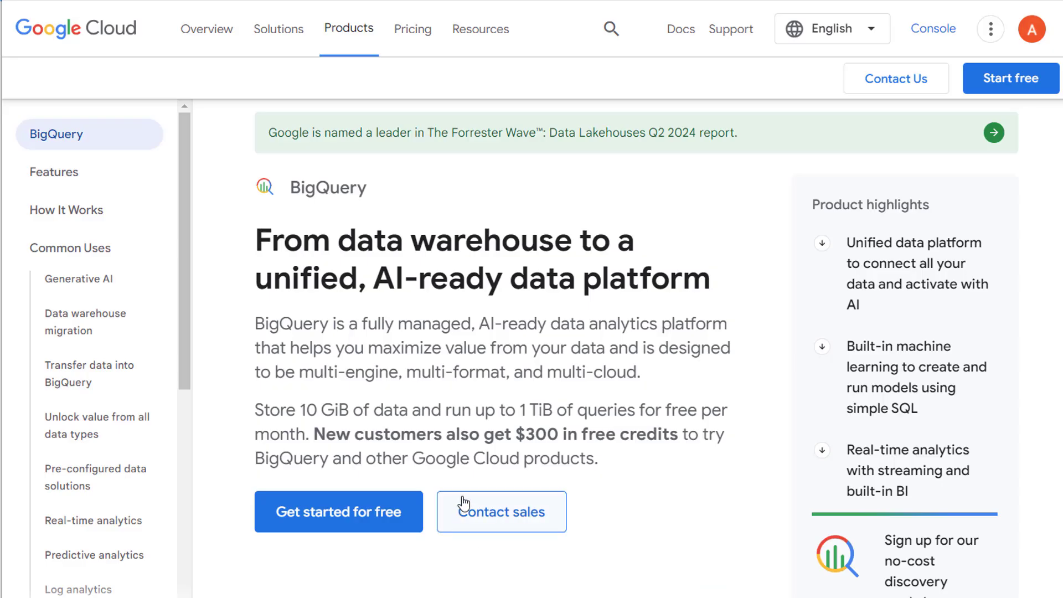
left_click(406, 528)
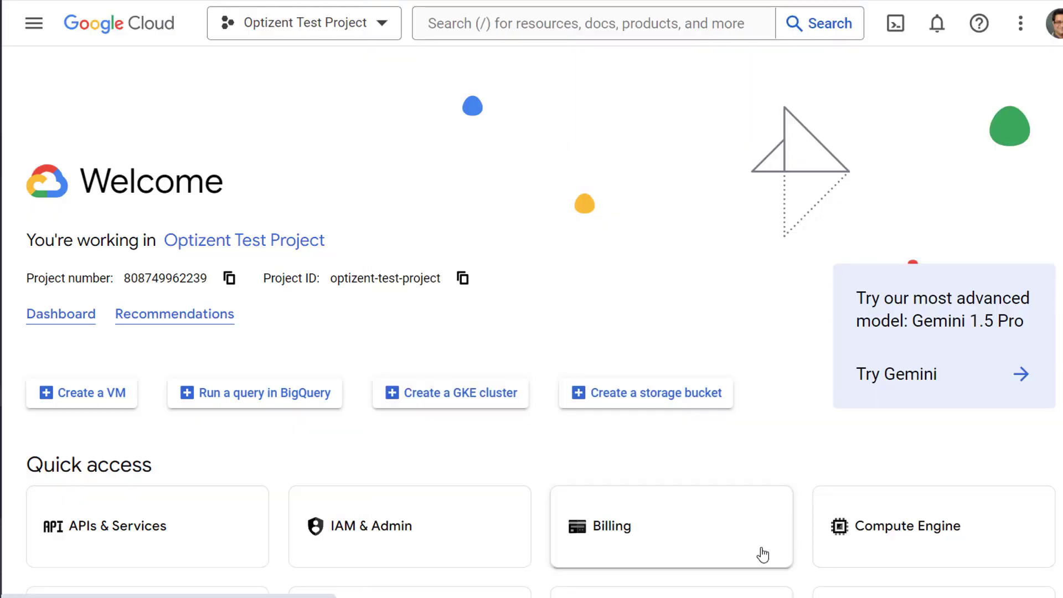
scroll(762, 554, "down", 3)
left_click(374, 486)
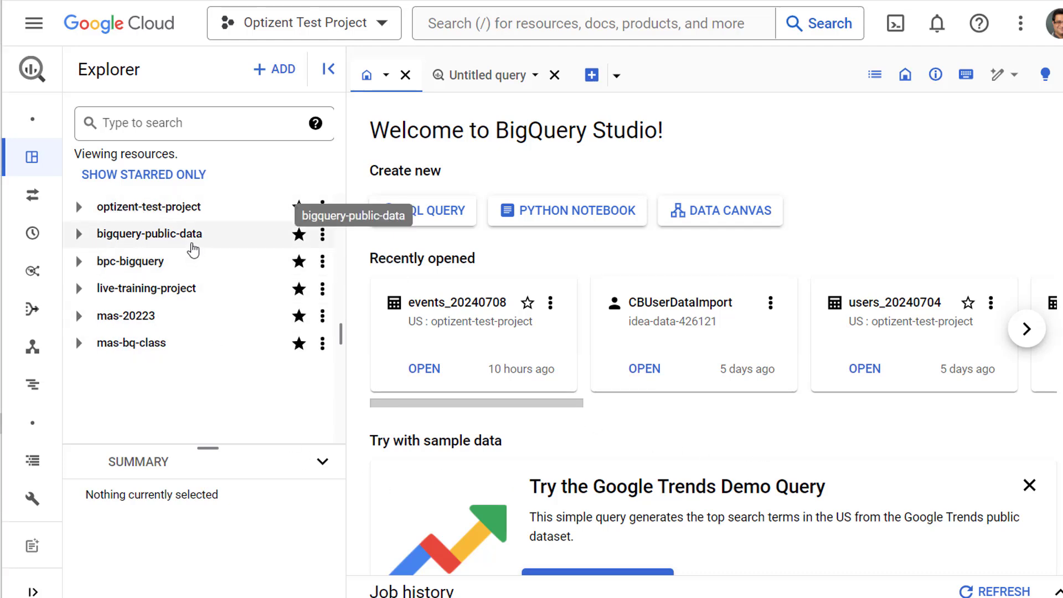
- Expand optizent-test-project and its analytics_289314775 dataset to examine the tables exported from Analytics
left_click(79, 216)
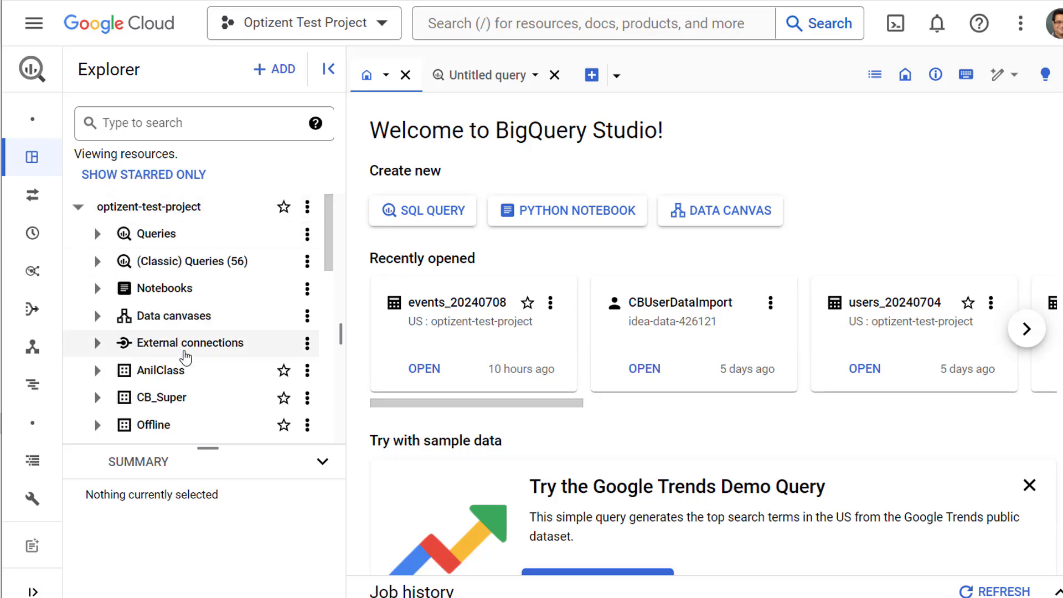
scroll(185, 343, "down", 8)
scroll(166, 354, "up", 5)
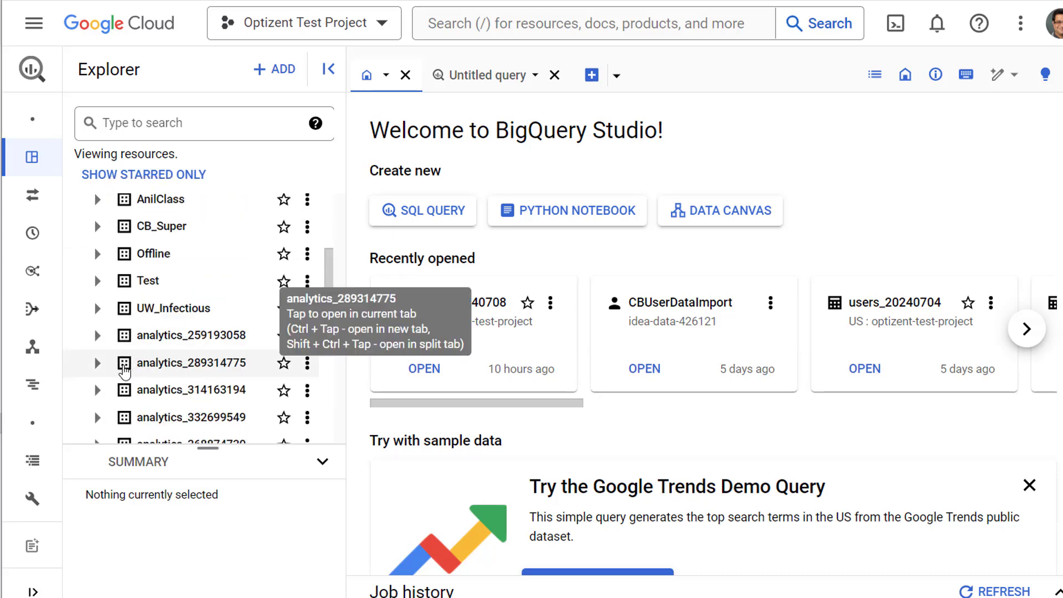
left_click(95, 363)
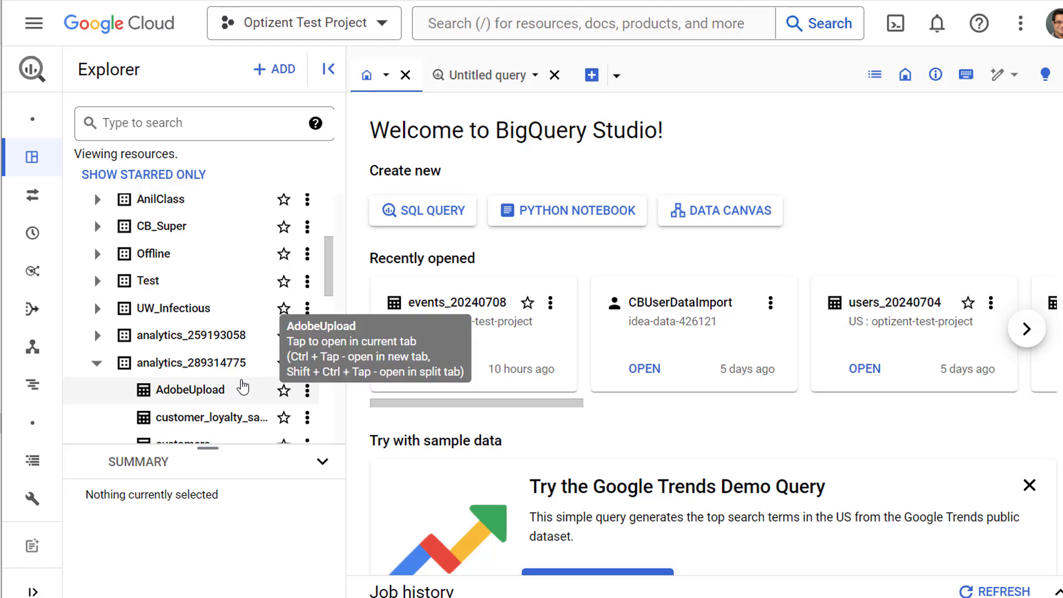
scroll(166, 305, "down", 4)
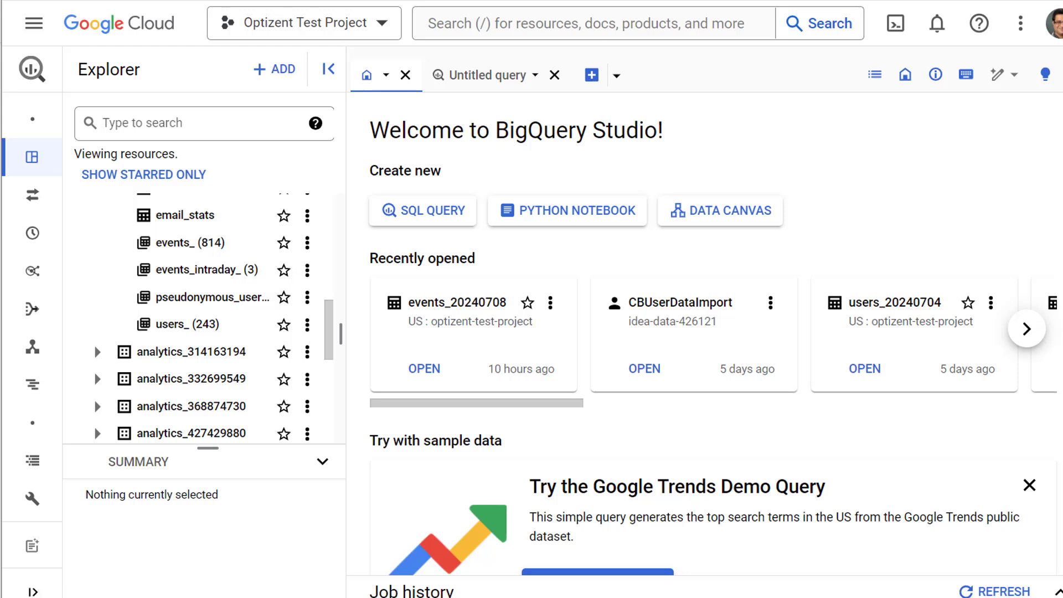
- Search the Google Cloud API Library for "bigquery api" and open the BigQuery API entry
left_click(38, 33)
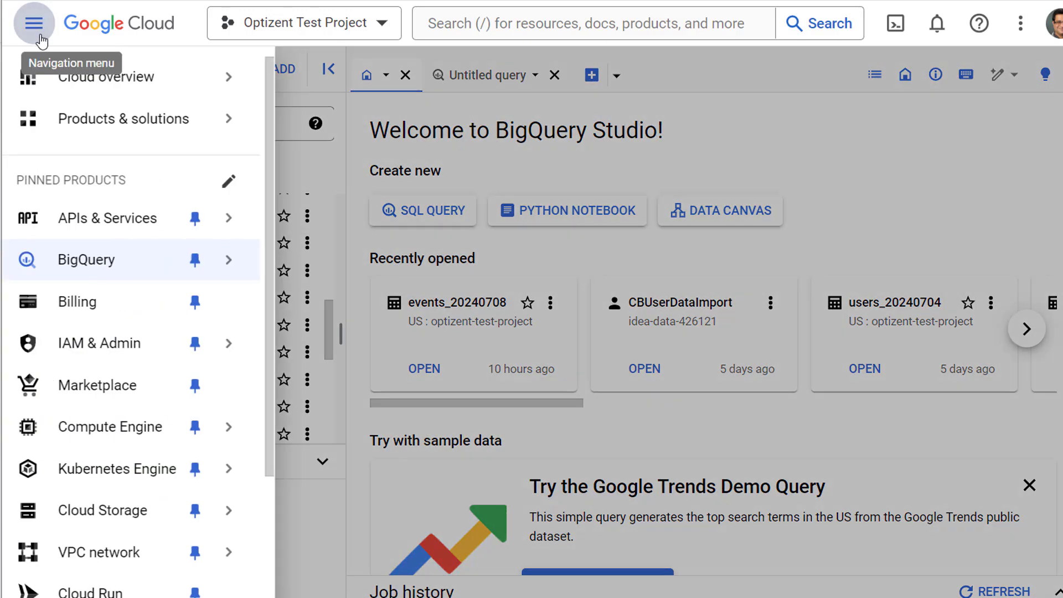
mouse_move(86, 216)
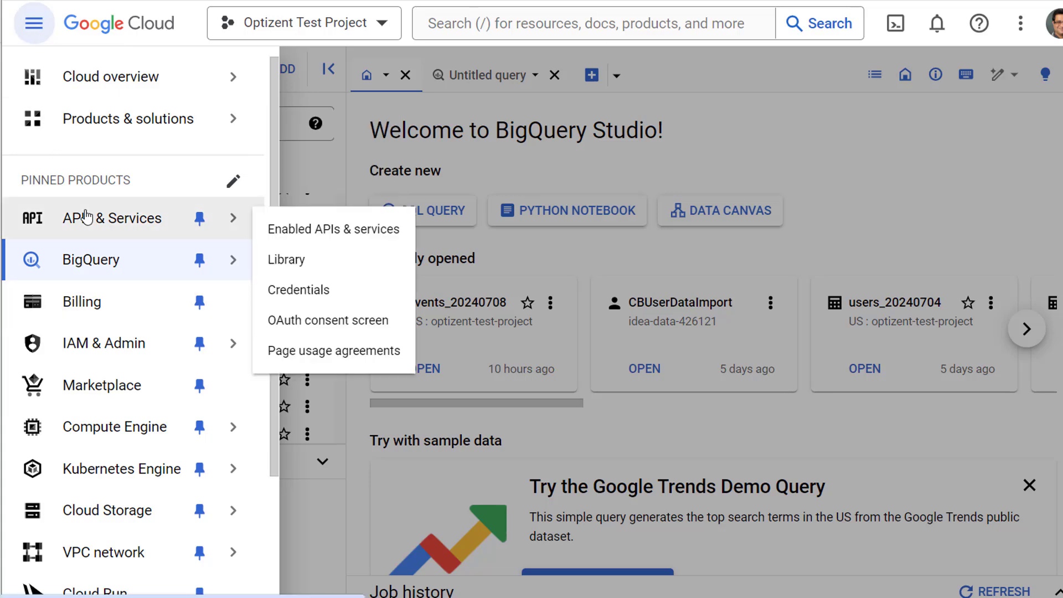
left_click(299, 268)
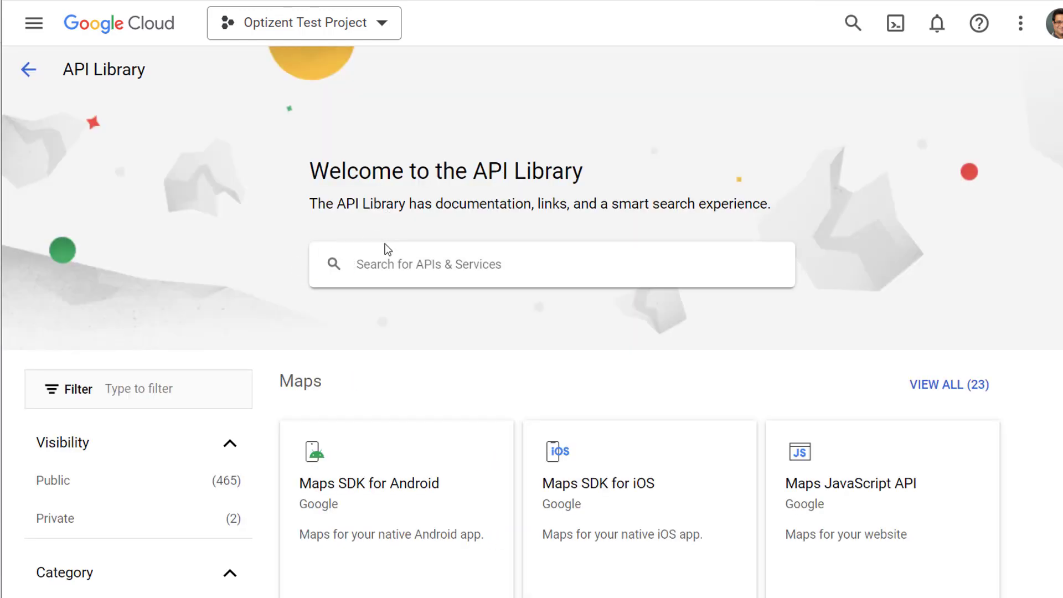
type("bigque")
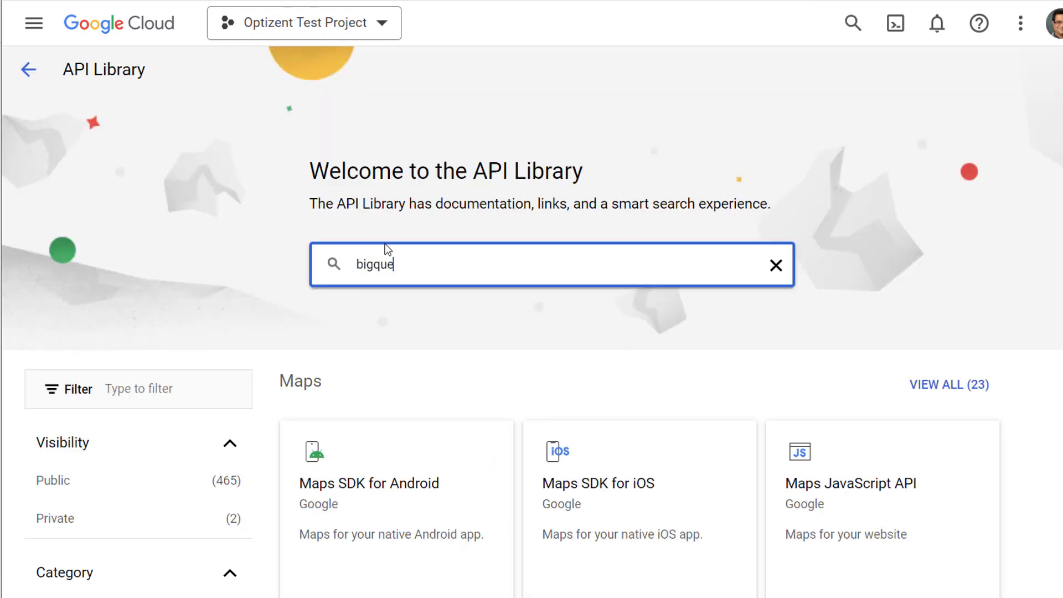
type("ry")
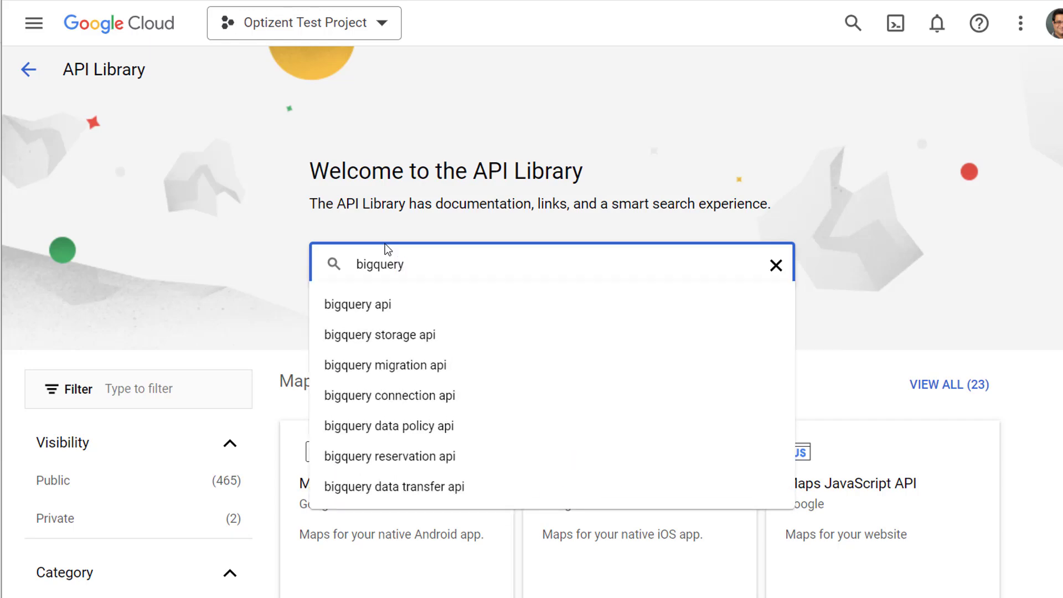
left_click(376, 315)
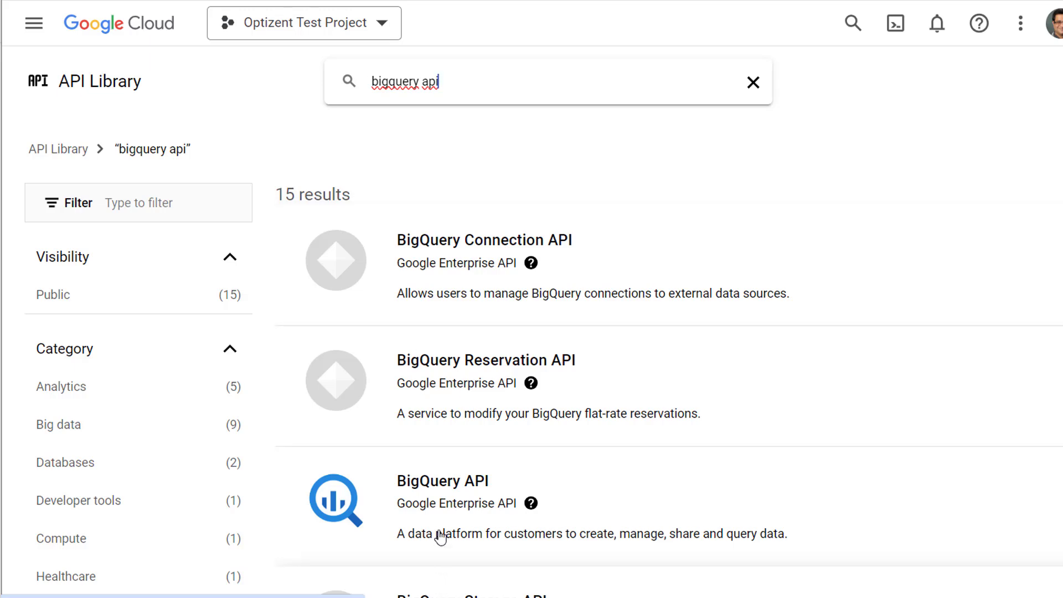
left_click(446, 507)
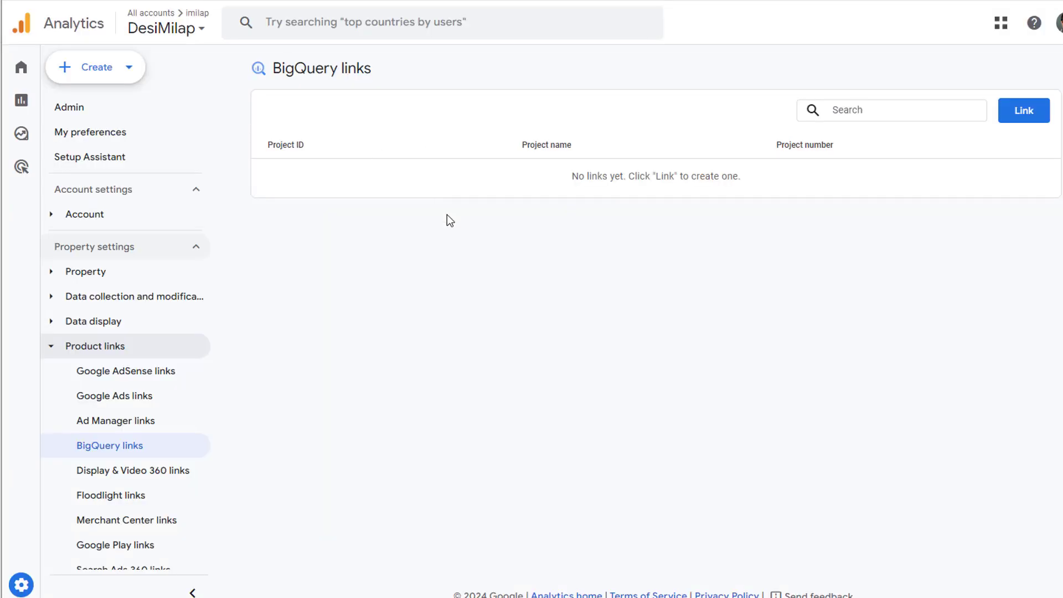
- Switch to Google Analytics, start a new BigQuery link, choose optizent-test-project as its project, and continue to the configuration settings
left_click(1030, 119)
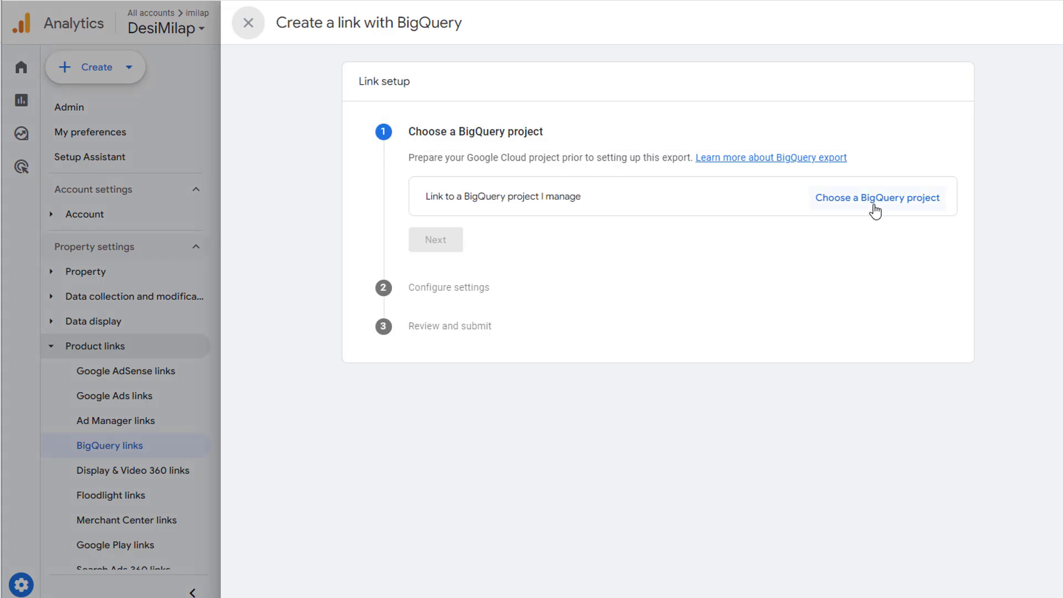
left_click(885, 216)
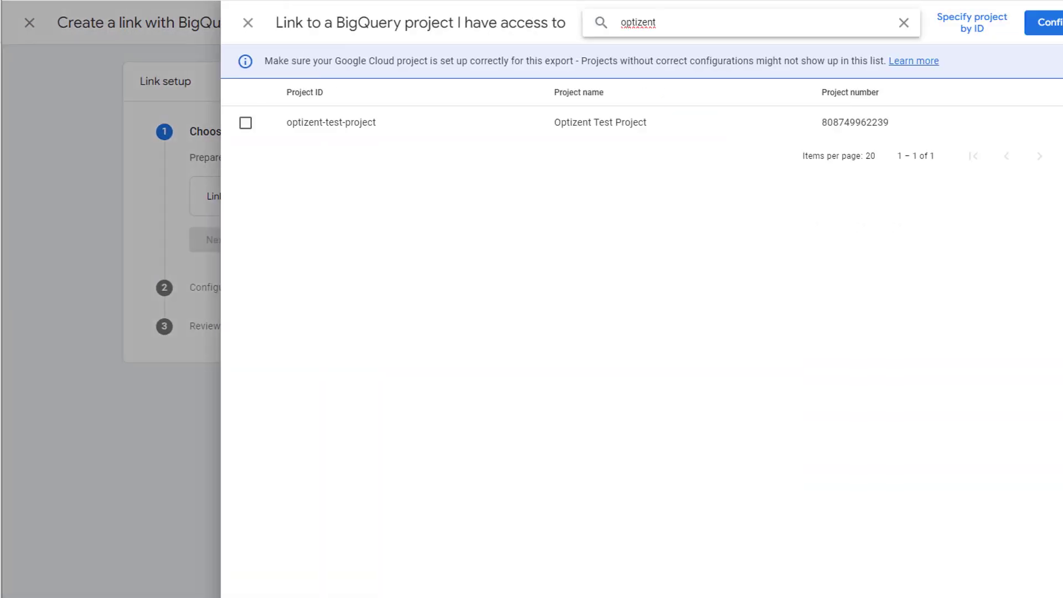
left_click(245, 123)
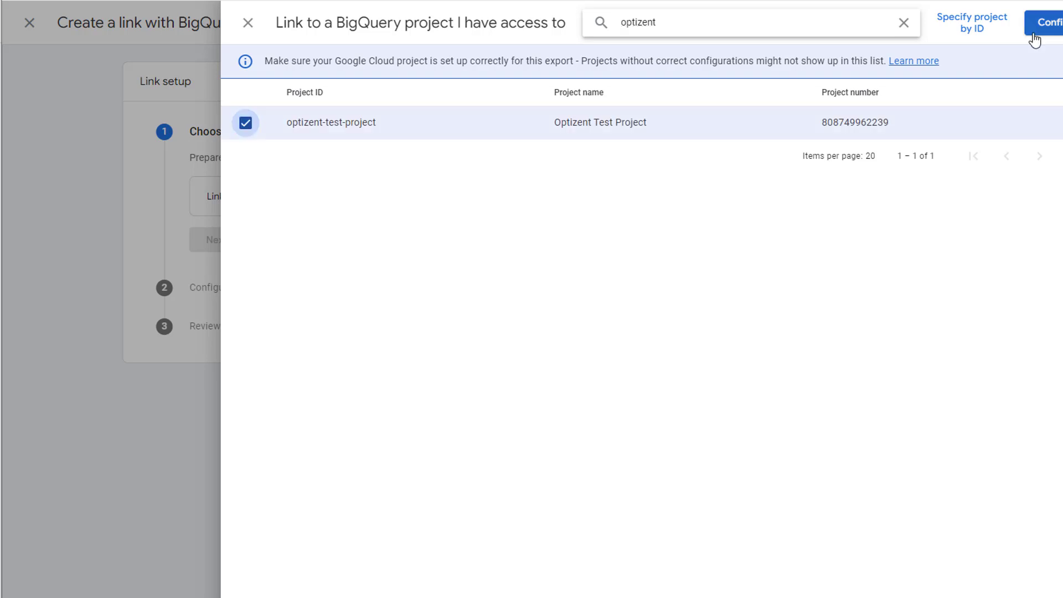
left_click(1039, 34)
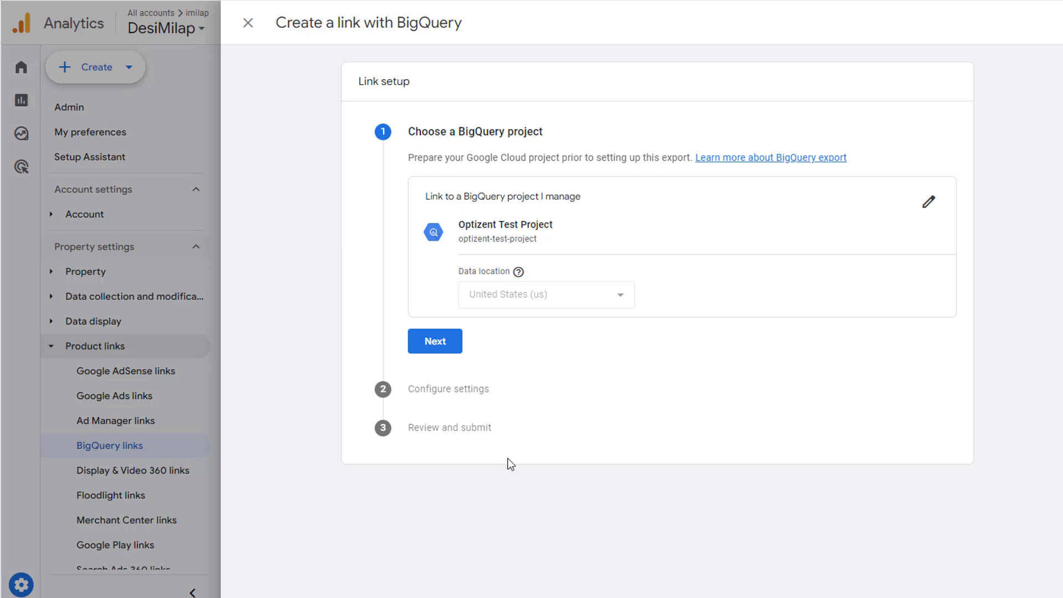
left_click(446, 348)
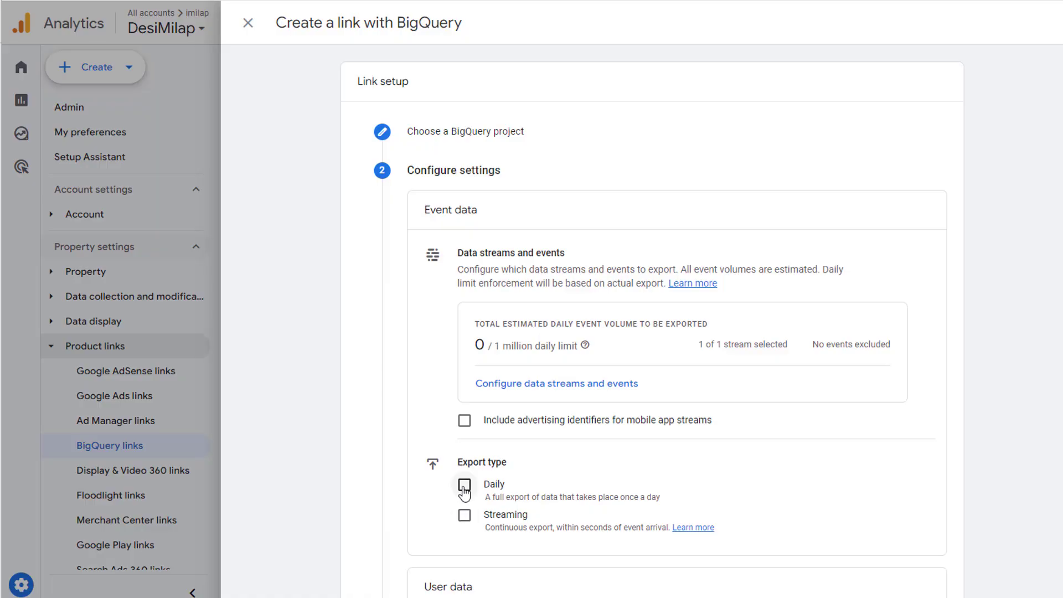
- Enable Daily and Streaming exports for the link's event data and the Daily export for its user data
left_click(464, 487)
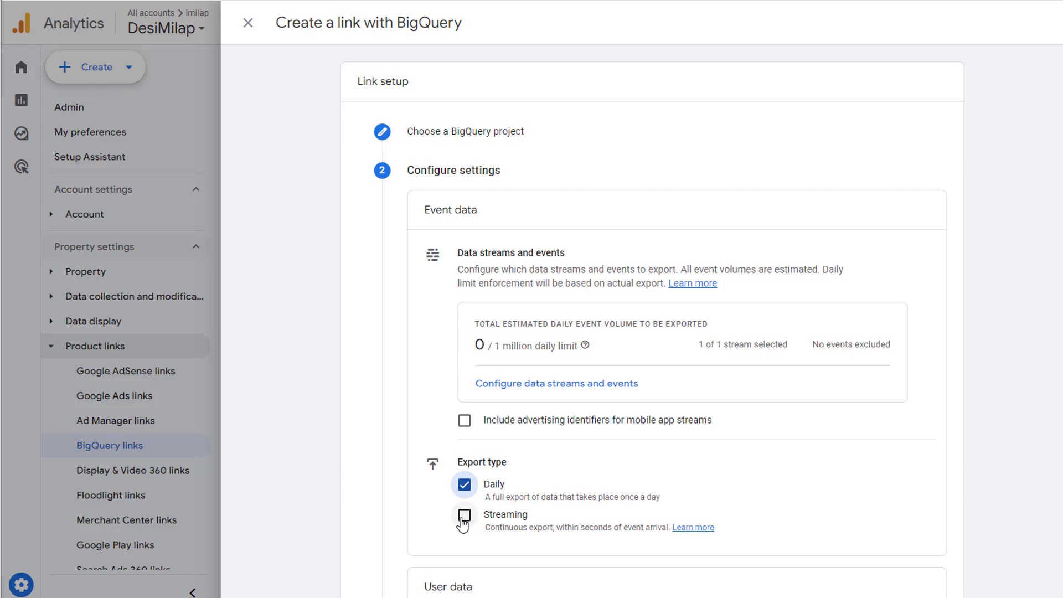
left_click(464, 516)
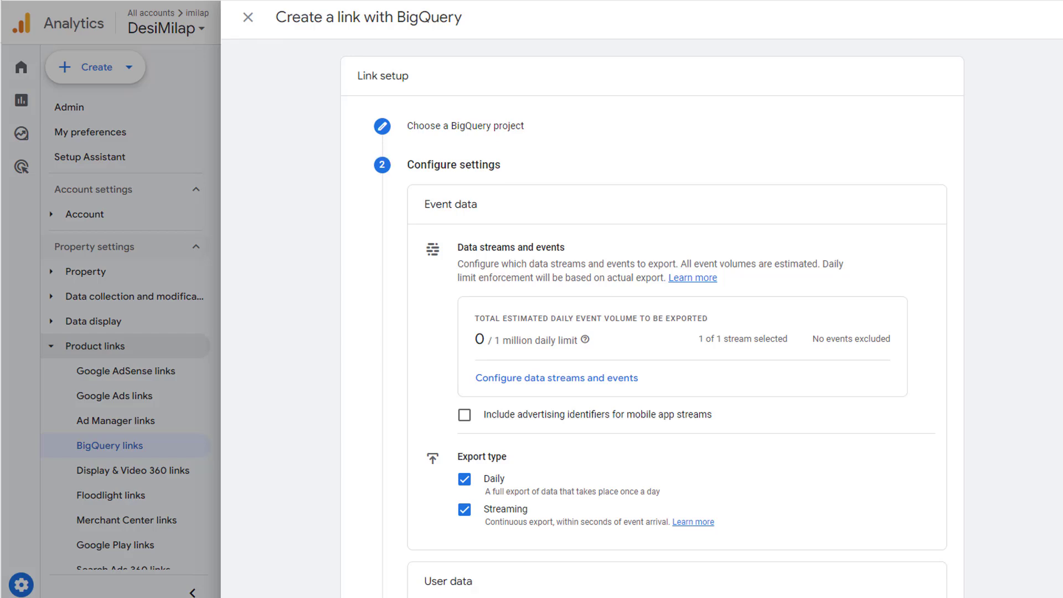
scroll(483, 457, "down", 5)
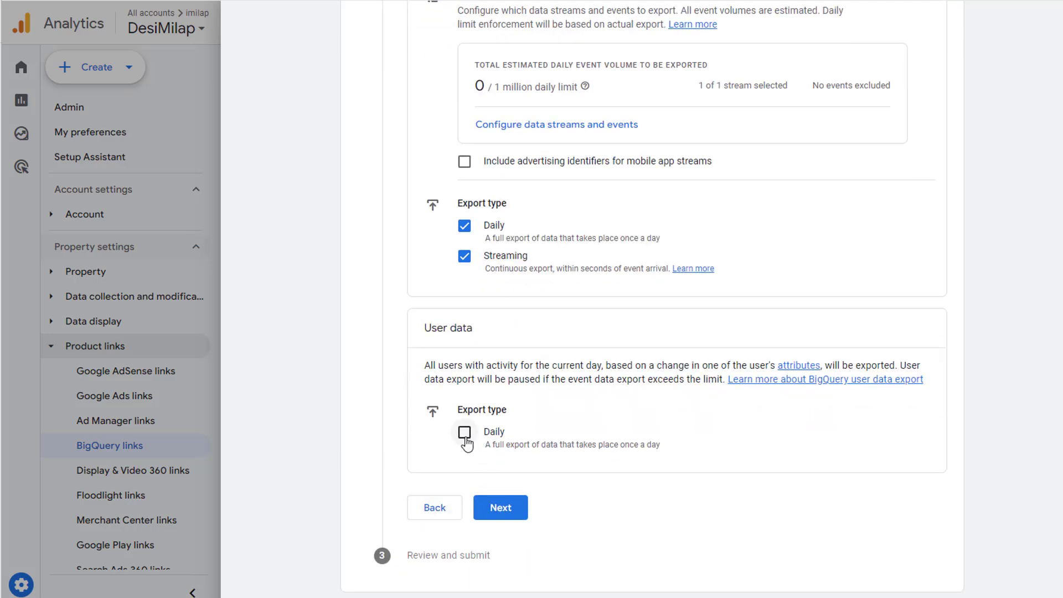
left_click(465, 438)
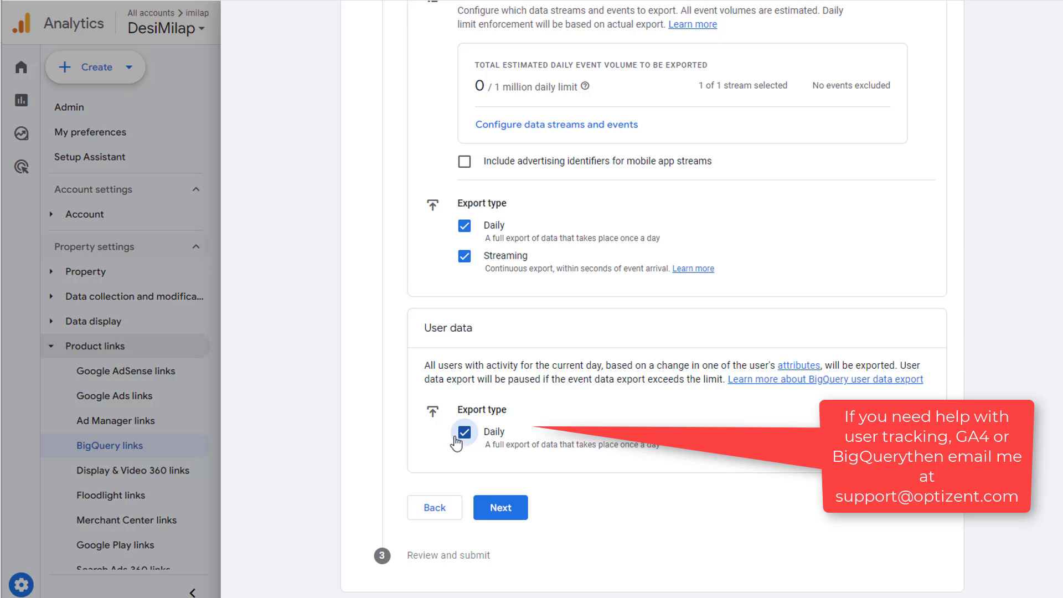
- Continue to the review of the BigQuery link and submit it
left_click(500, 508)
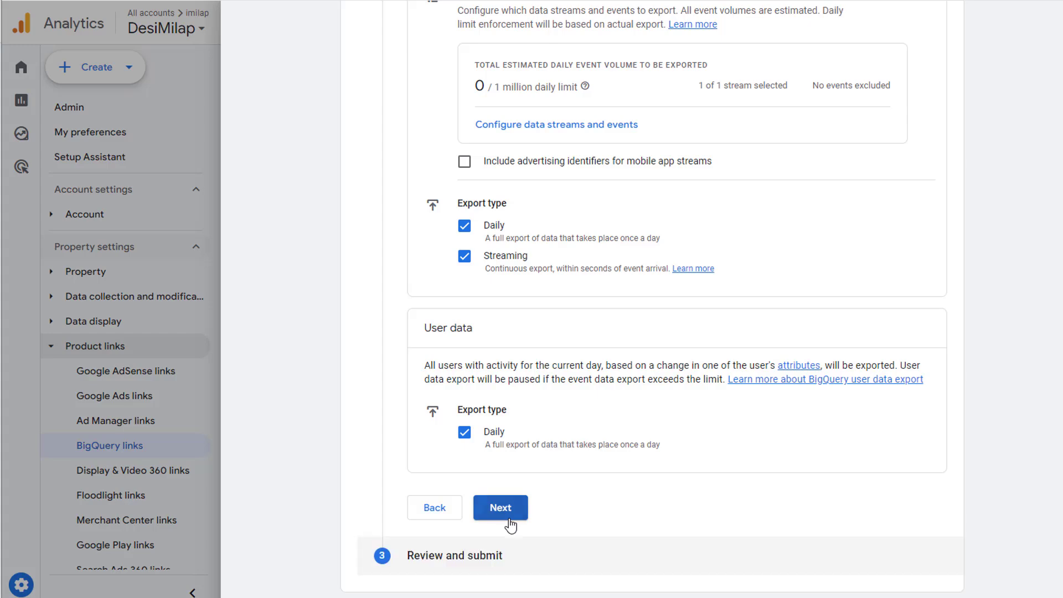
scroll(512, 517, "down", 4)
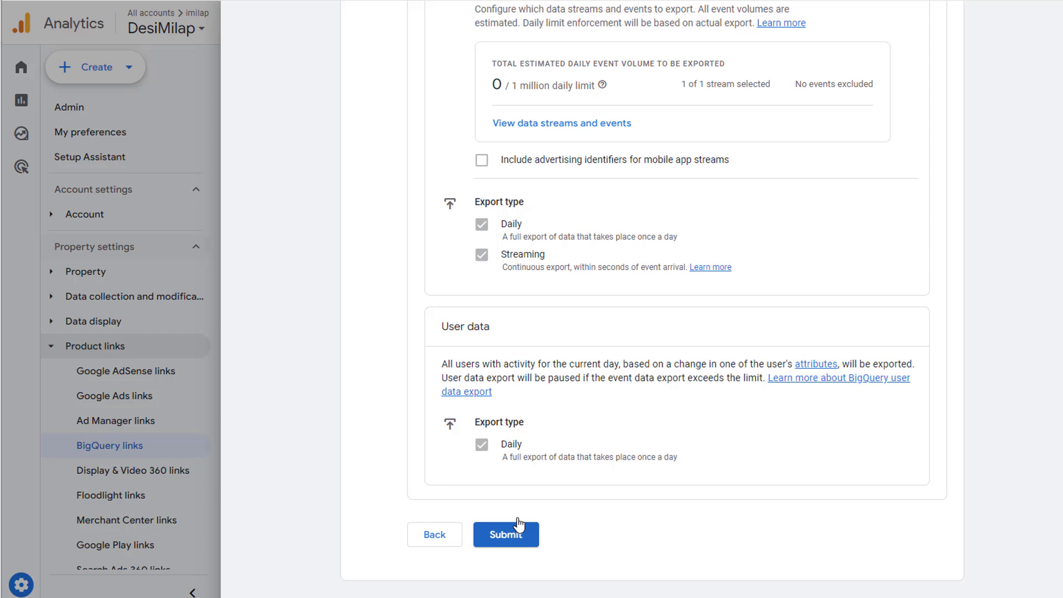
left_click(520, 541)
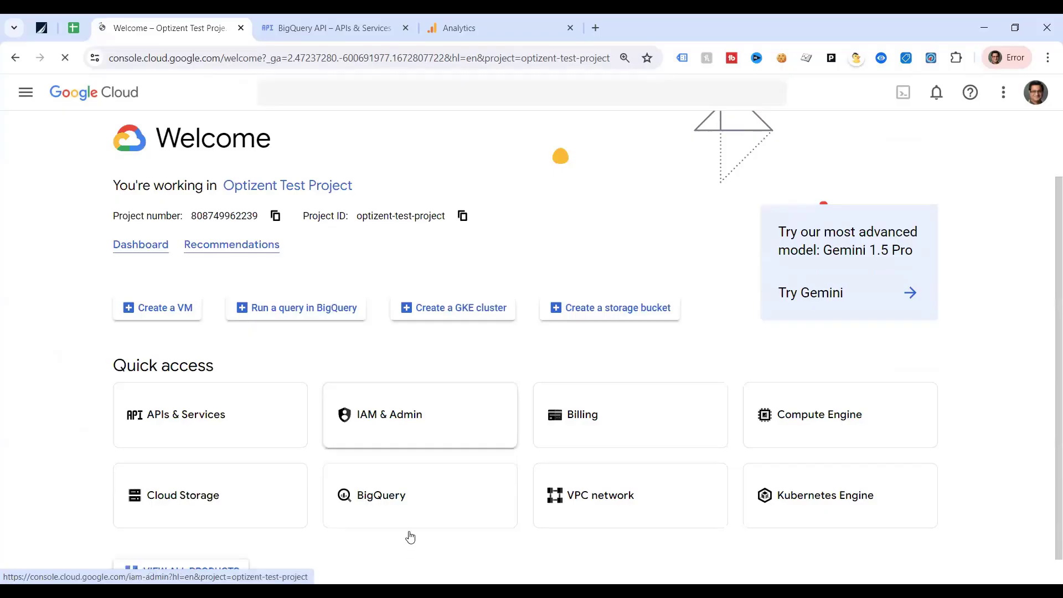
- Switch to Google Cloud, open BigQuery, and look through the analytics datasets under optizent-test-project
scroll(408, 520, "down", 1)
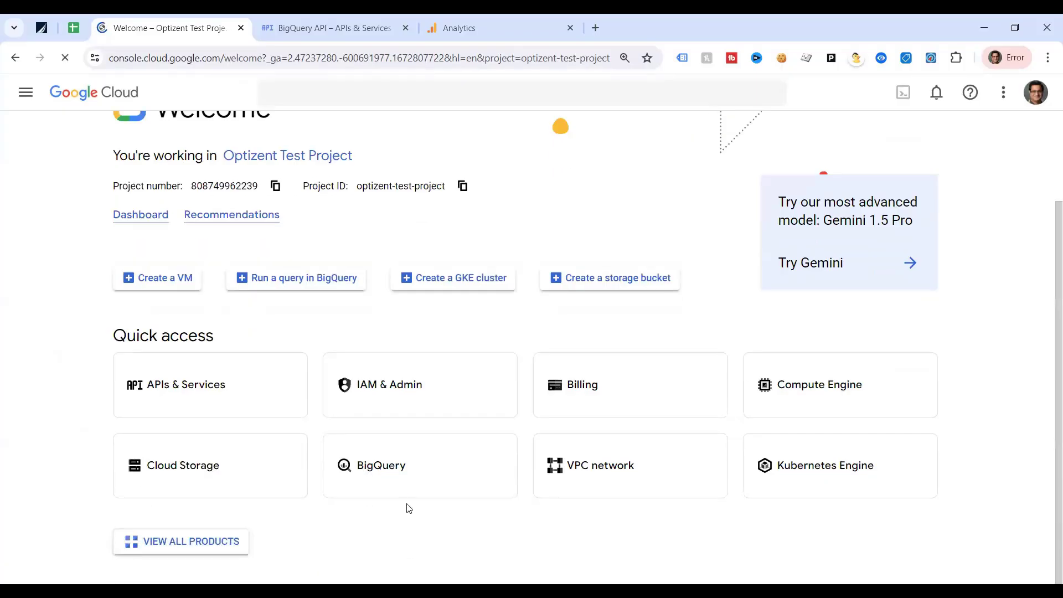
left_click(396, 469)
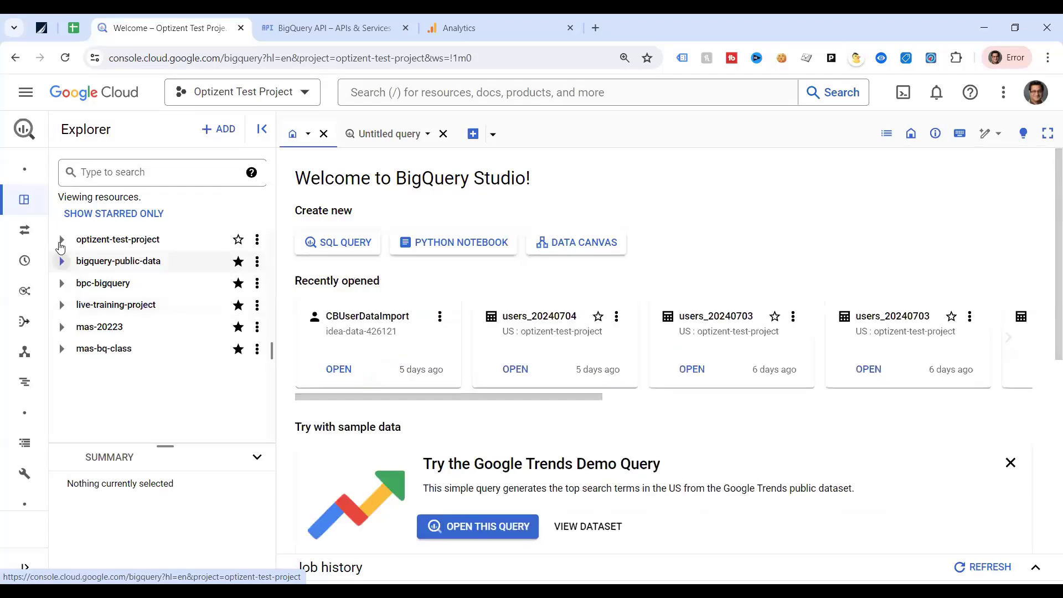
left_click(58, 244)
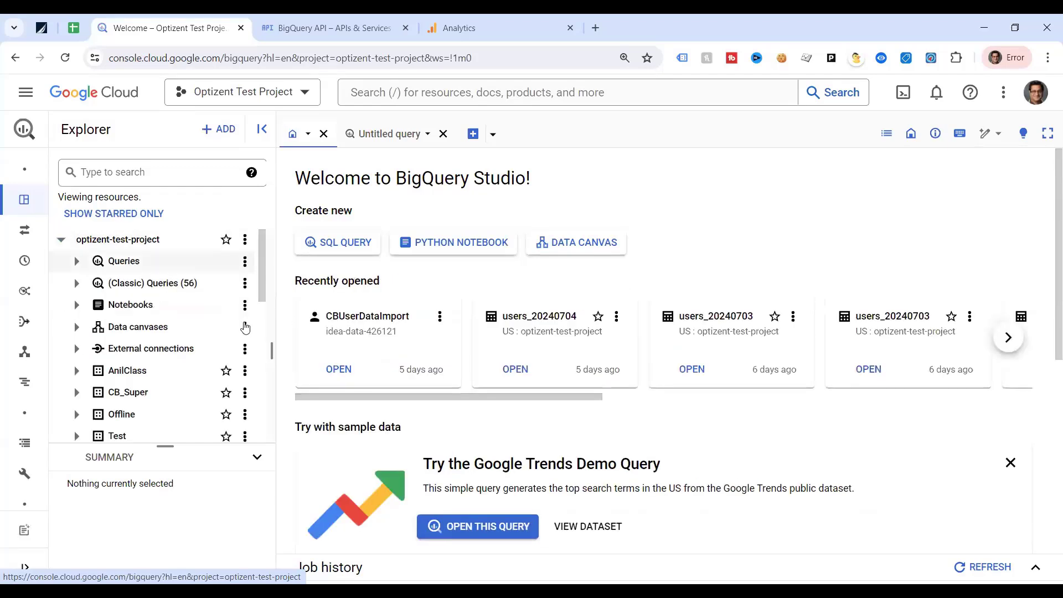
scroll(217, 321, "down", 1)
scroll(219, 318, "down", 5)
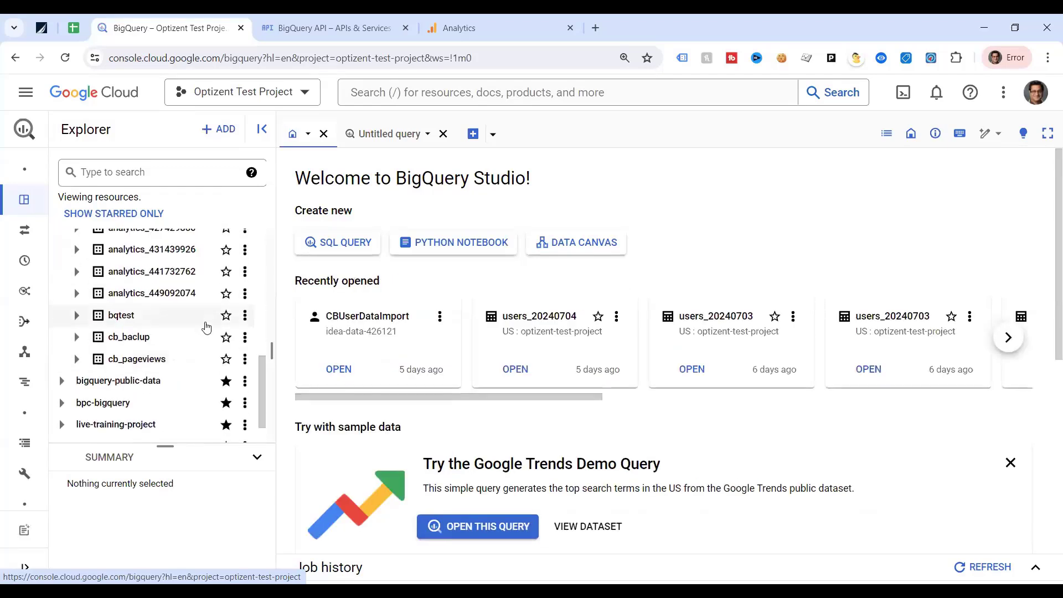
scroll(204, 332, "up", 2)
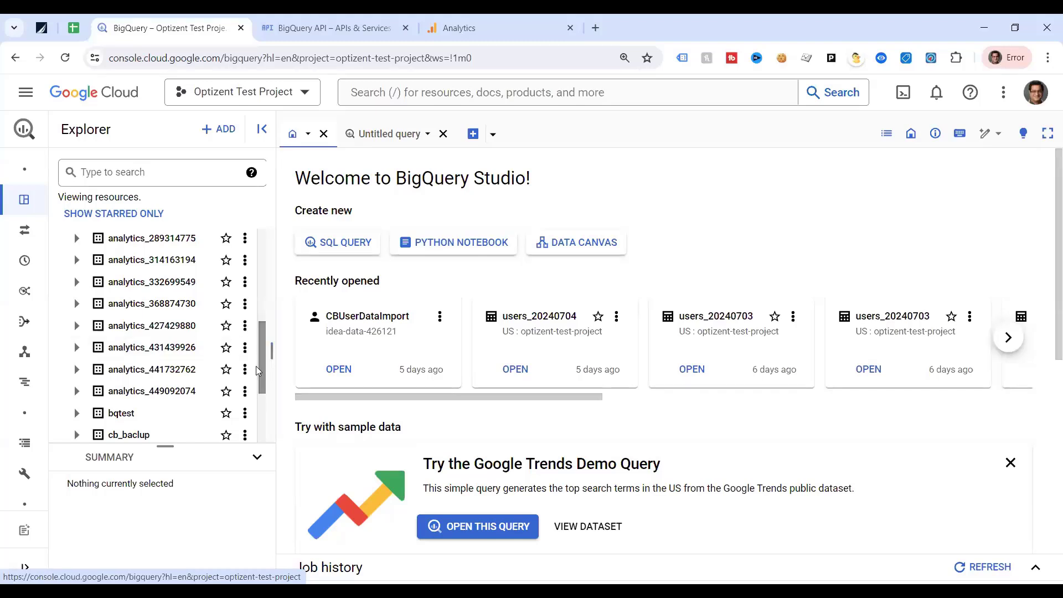
scroll(263, 360, "up", 1)
scroll(263, 360, "up", 1)
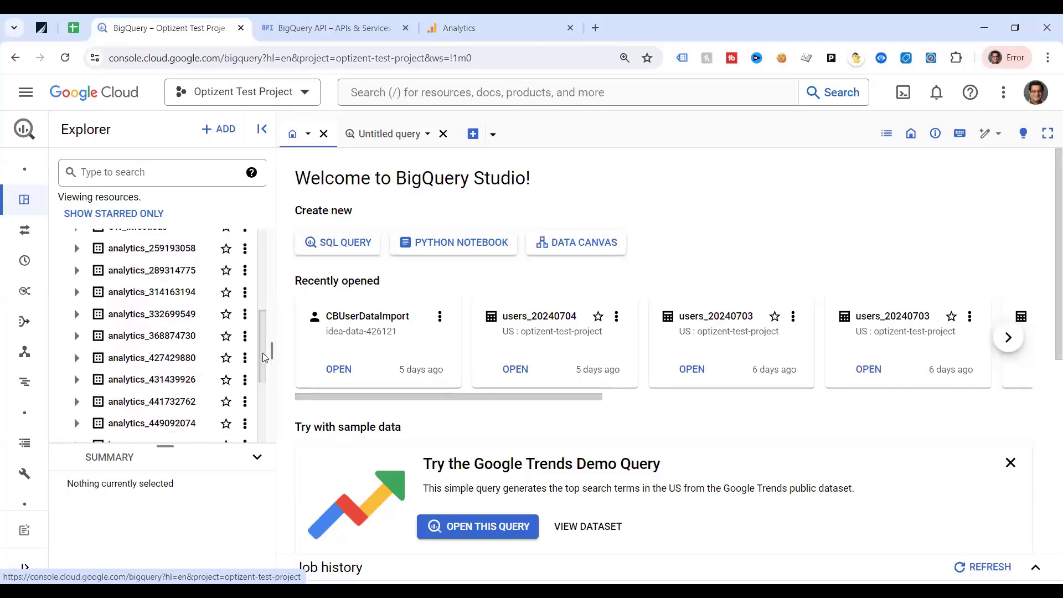
scroll(262, 354, "down", 1)
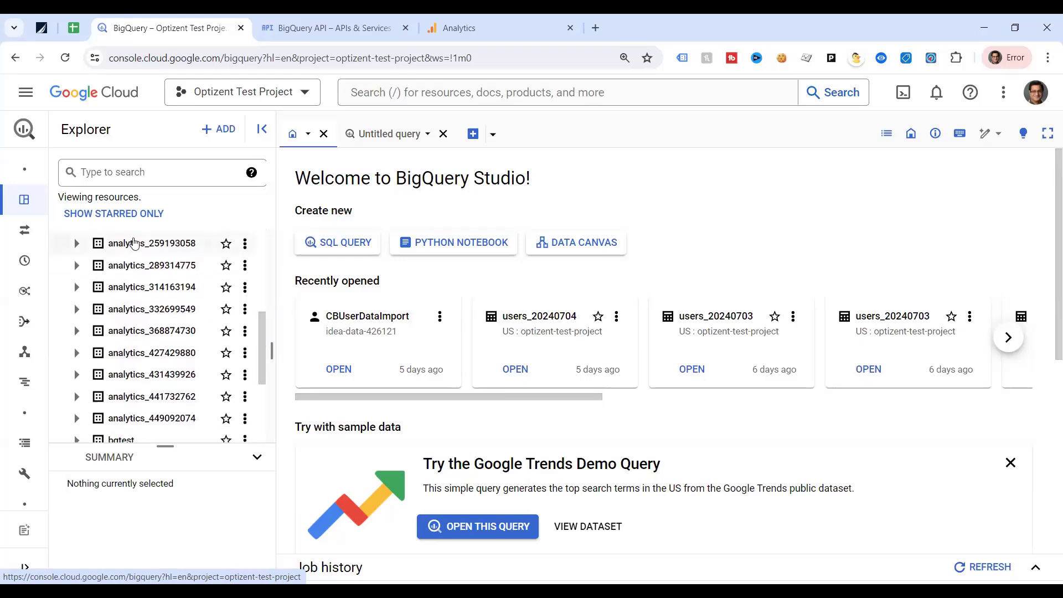
scroll(260, 352, "down", 1)
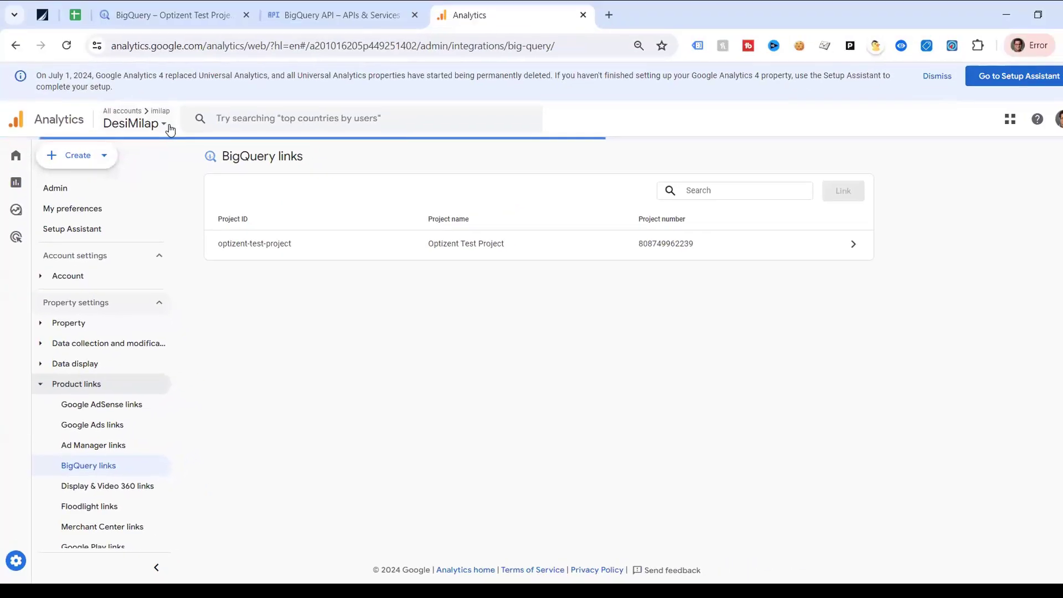
- Look up DesiMilap's property ID, and switch to BigQuery to view the analytics_289314775 dataset details and the tables in analytics_431439926
left_click(164, 124)
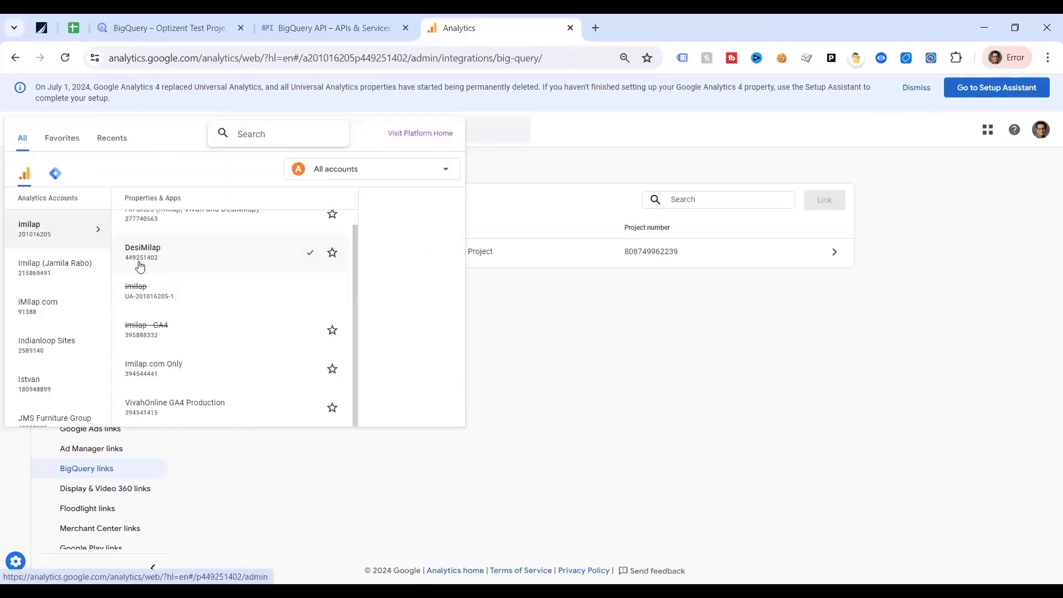
left_click(170, 28)
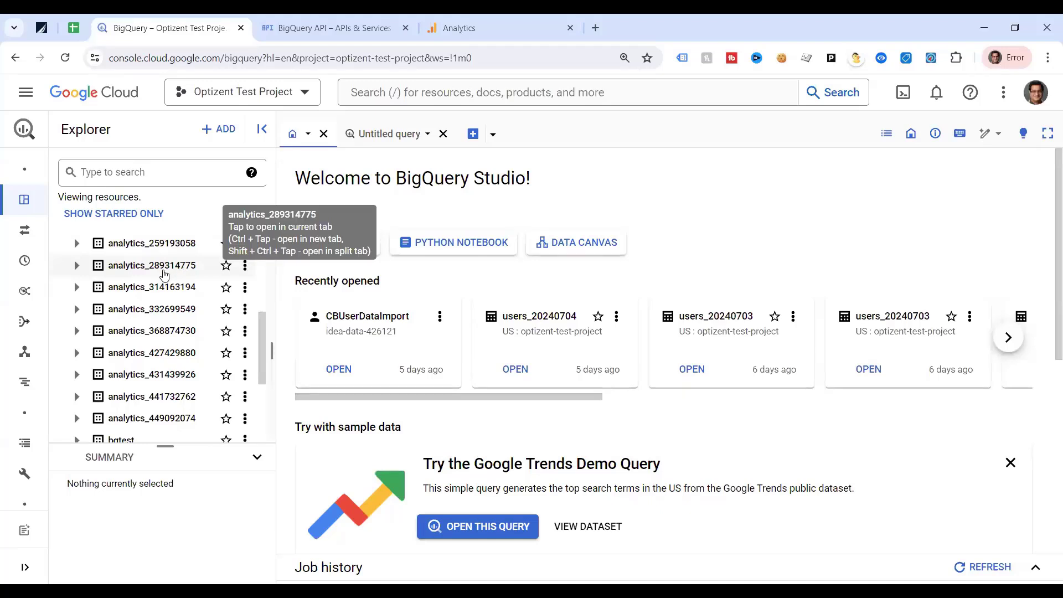
left_click(81, 272)
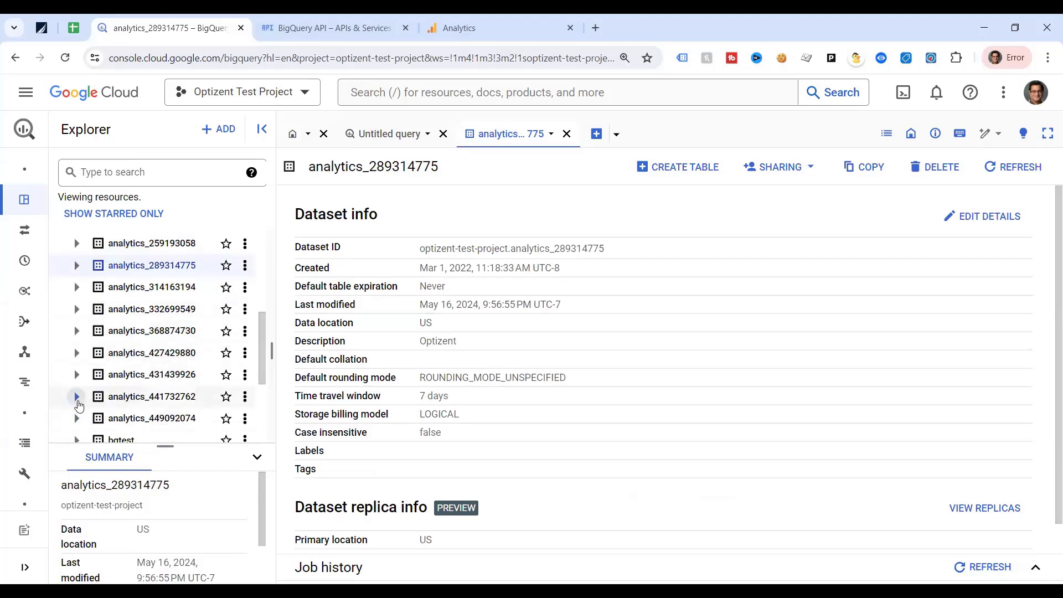
scroll(78, 387, "down", 1)
left_click(76, 305)
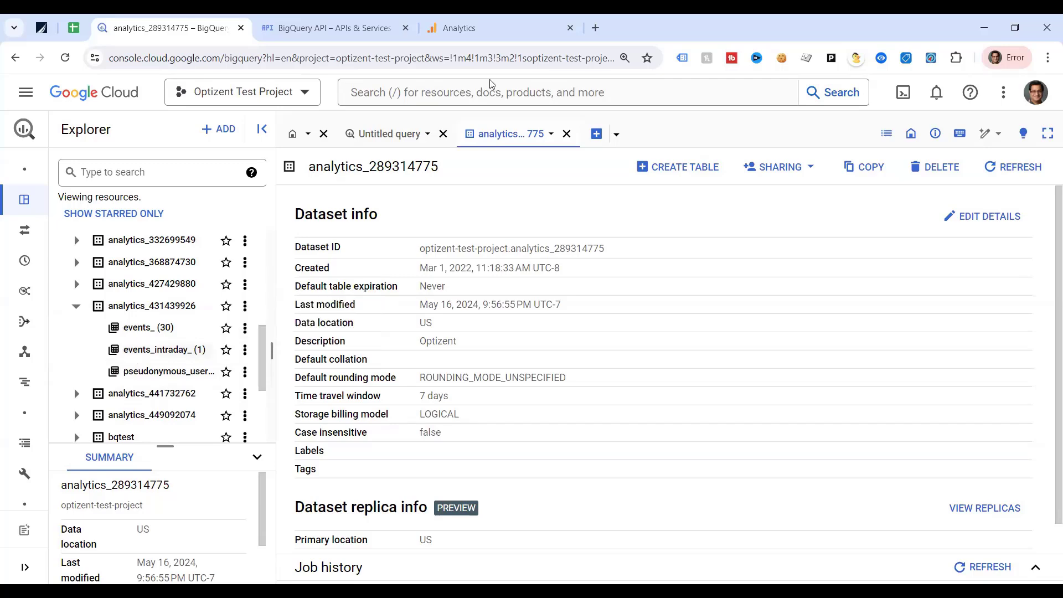
- Switch to Google Analytics, open the optizent-test-project link, and review its event and user data export types
left_click(459, 28)
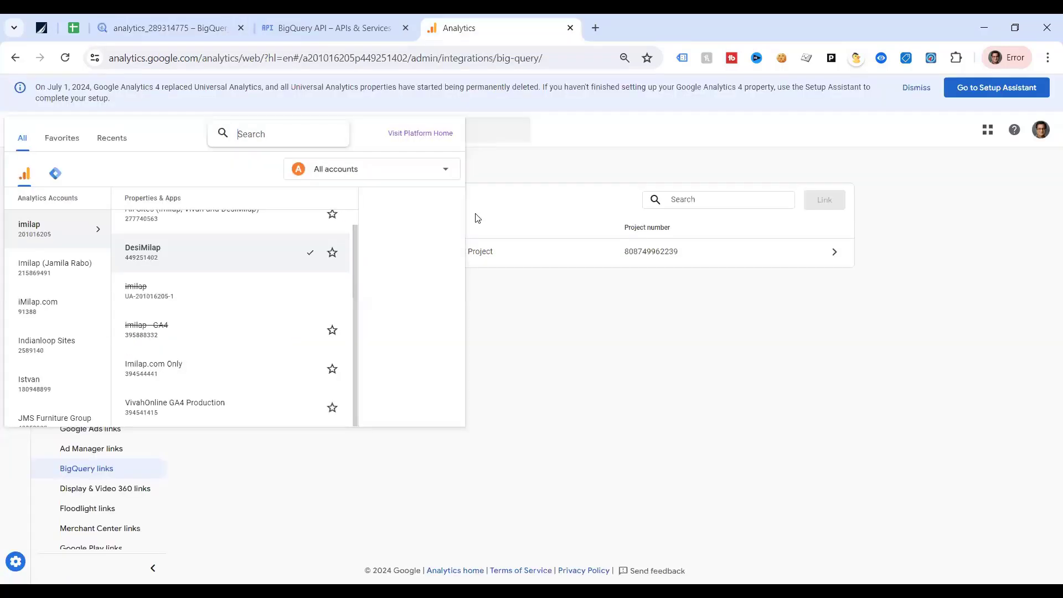
left_click(604, 260)
left_click(589, 261)
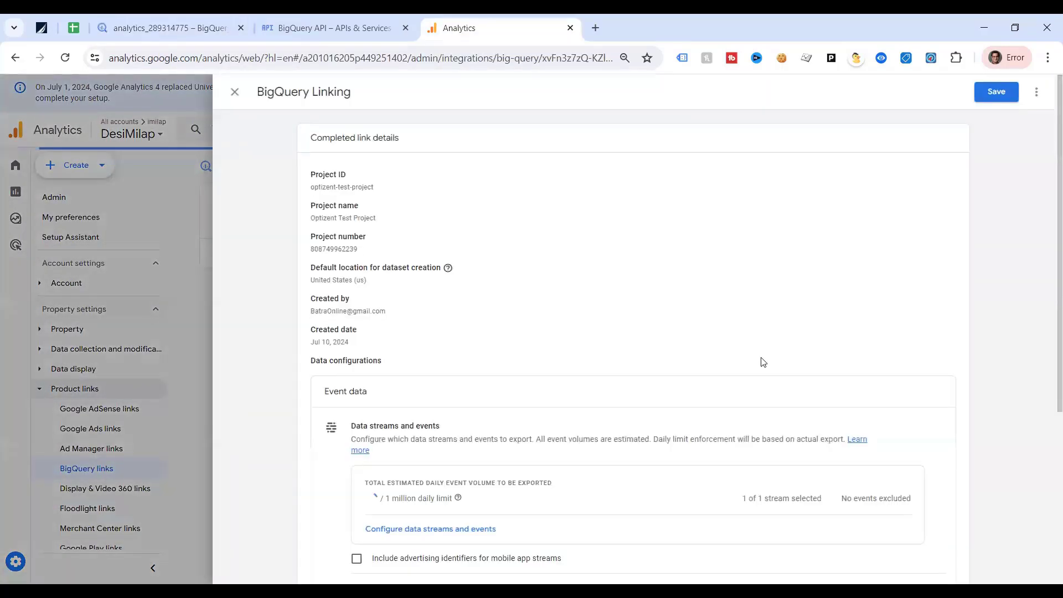
scroll(861, 343, "down", 5)
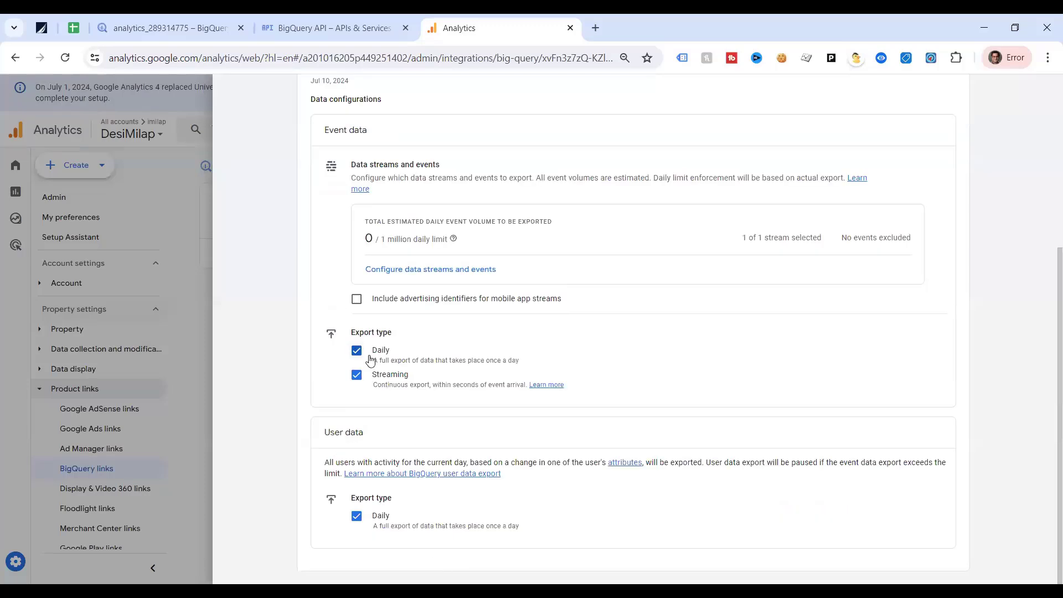
- Compare the link's export types in Google Analytics with the BigQuery dataset tables, and expand analytics_289314775 to examine its event and user tables
left_click(177, 26)
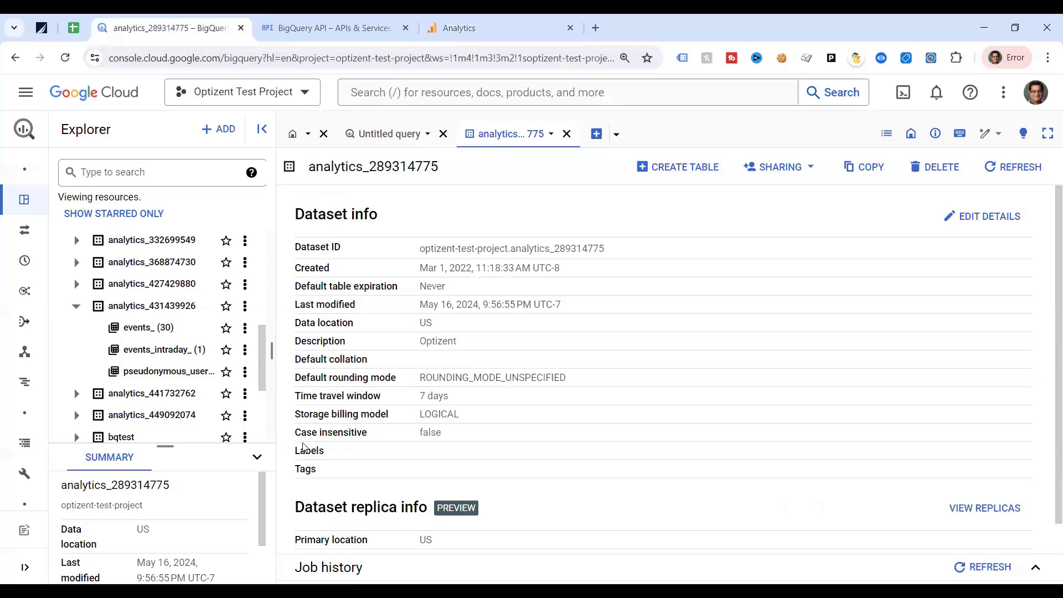
left_click(526, 28)
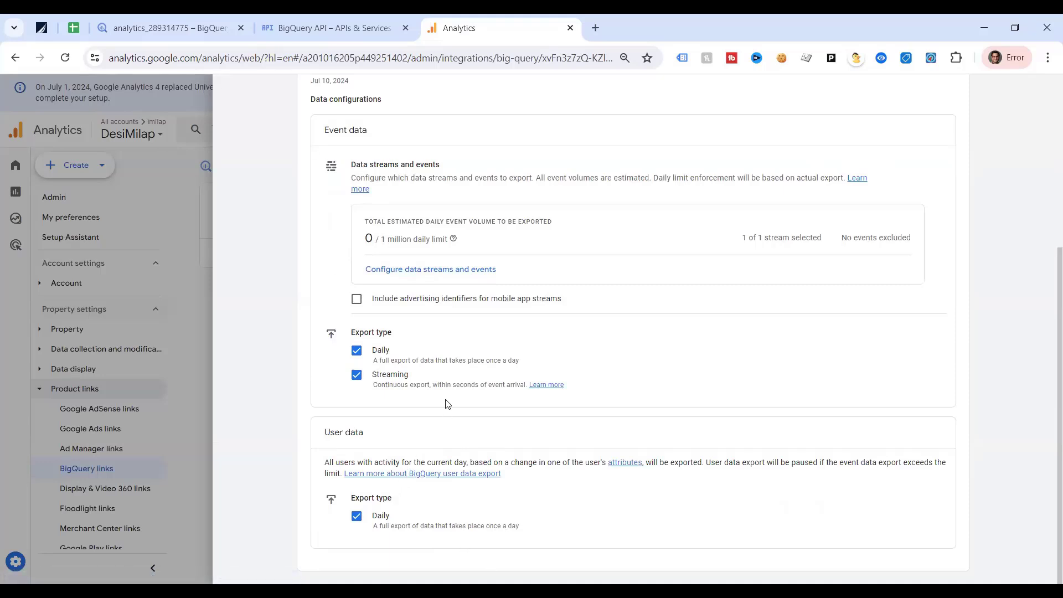
left_click(174, 26)
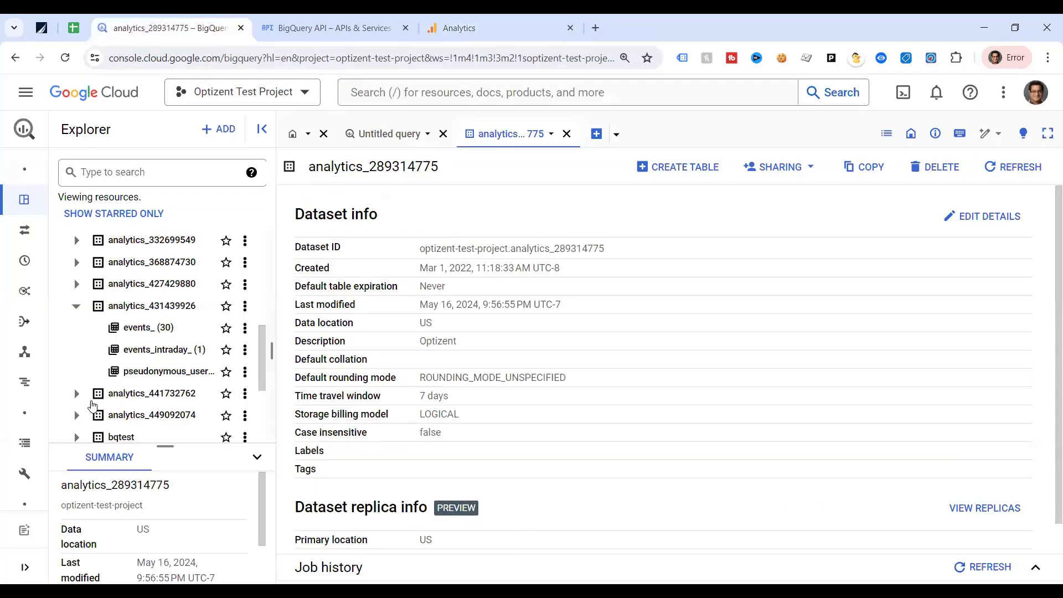
scroll(193, 366, "up", 4)
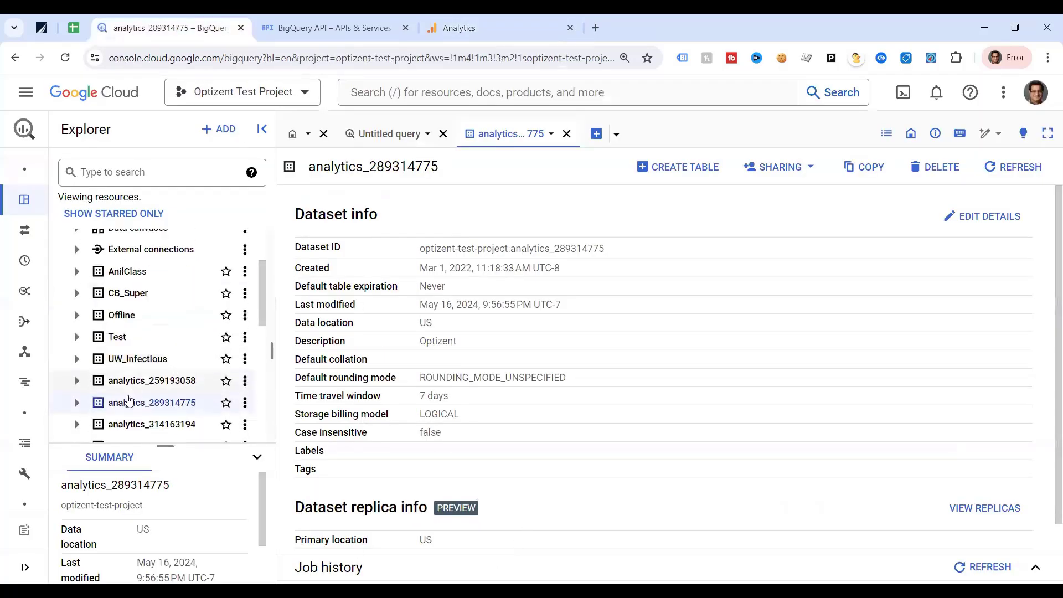
left_click(77, 402)
scroll(185, 379, "down", 3)
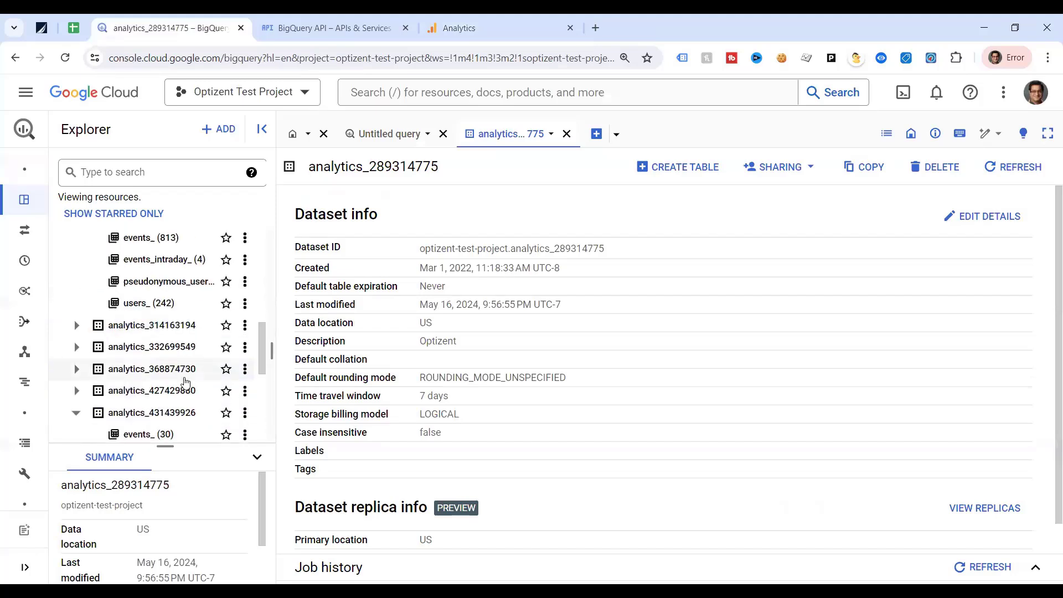